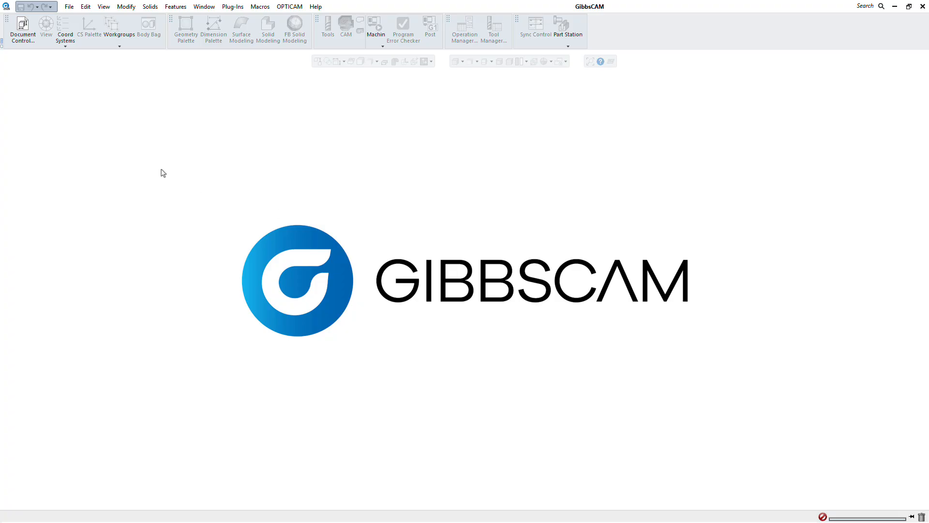
- Open the solid model file AA3B05-40 19 101_74400658.stp from the Arbor folder
{"action": "left_click", "coordinate": [70, 6]}
{"action": "left_click", "coordinate": [82, 36]}
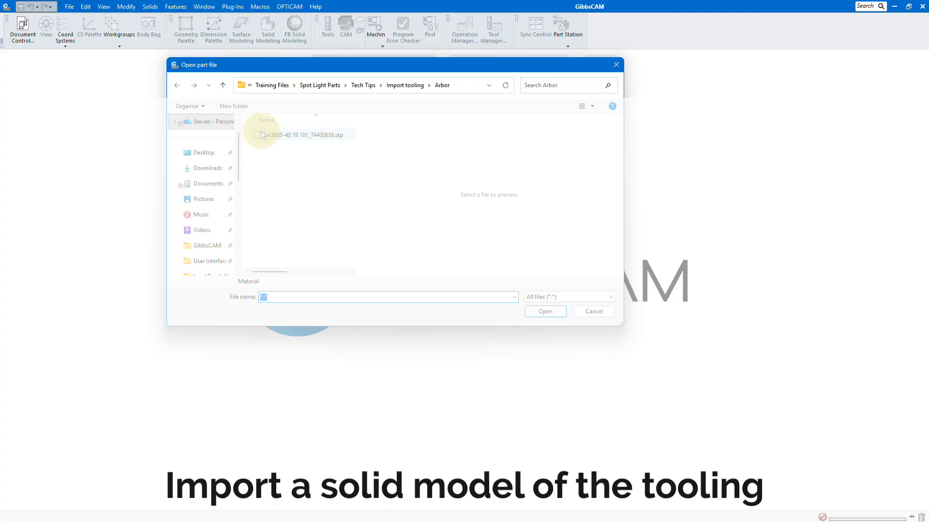
{"action": "left_click", "coordinate": [320, 136]}
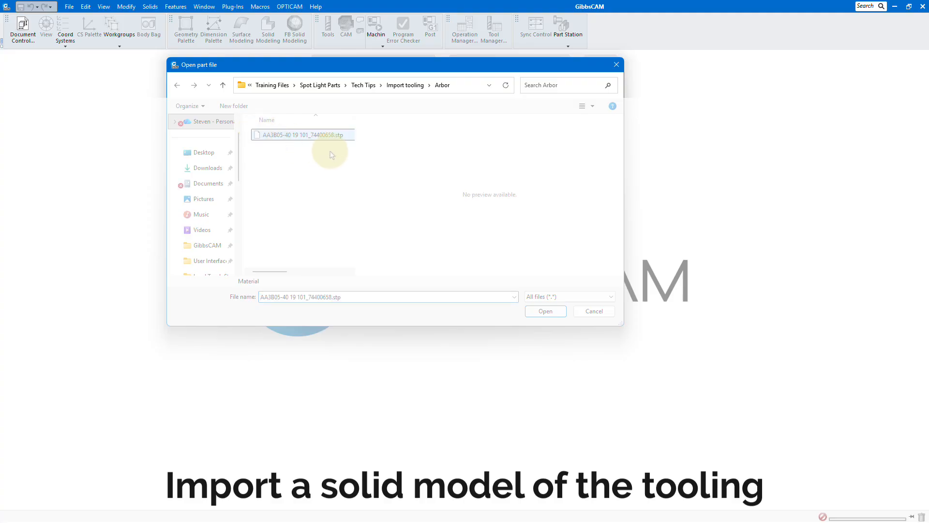
{"action": "left_click", "coordinate": [545, 311]}
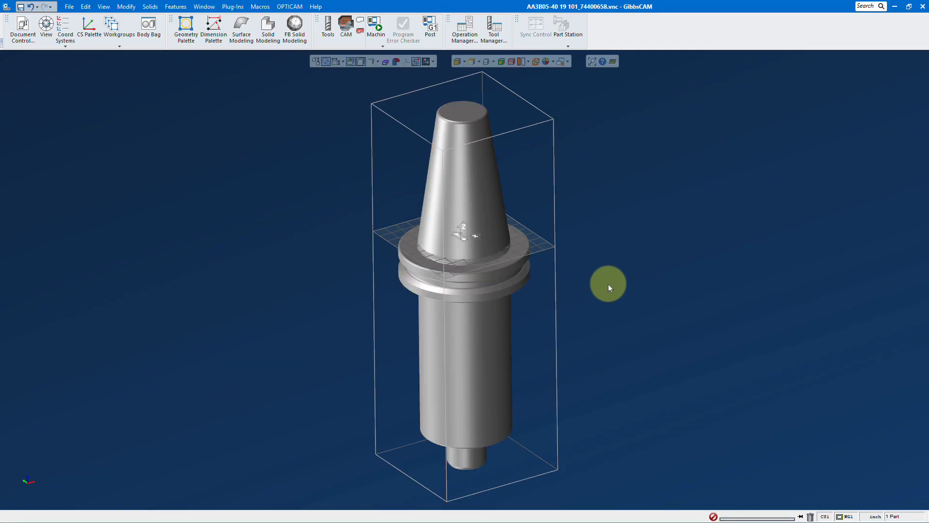
- Check the imported holder's placement on the origin and name the body Arbor in its properties
{"action": "scroll", "coordinate": [502, 267], "scroll_direction": "up", "scroll_amount": 2}
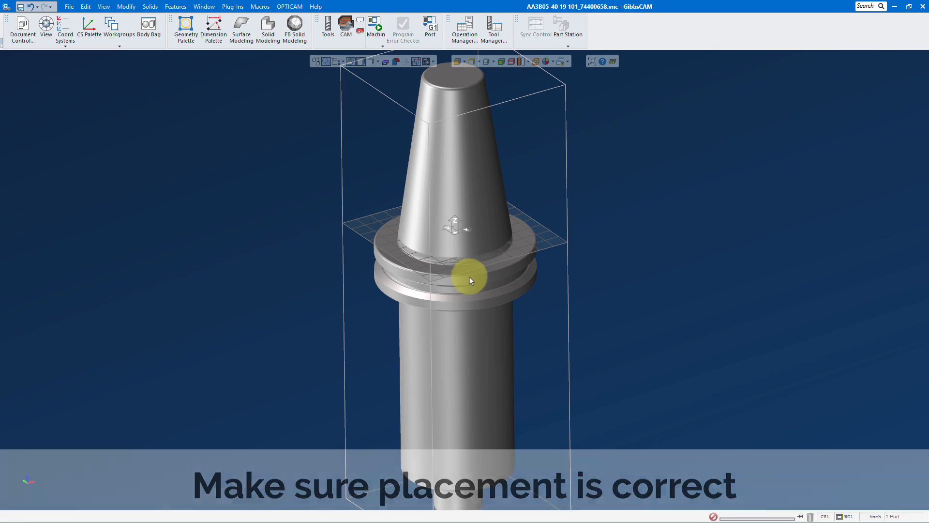
{"action": "middle_click_drag", "start_coordinate": [488, 326], "coordinate": [455, 271]}
{"action": "scroll", "coordinate": [459, 281], "scroll_direction": "up", "scroll_amount": 1}
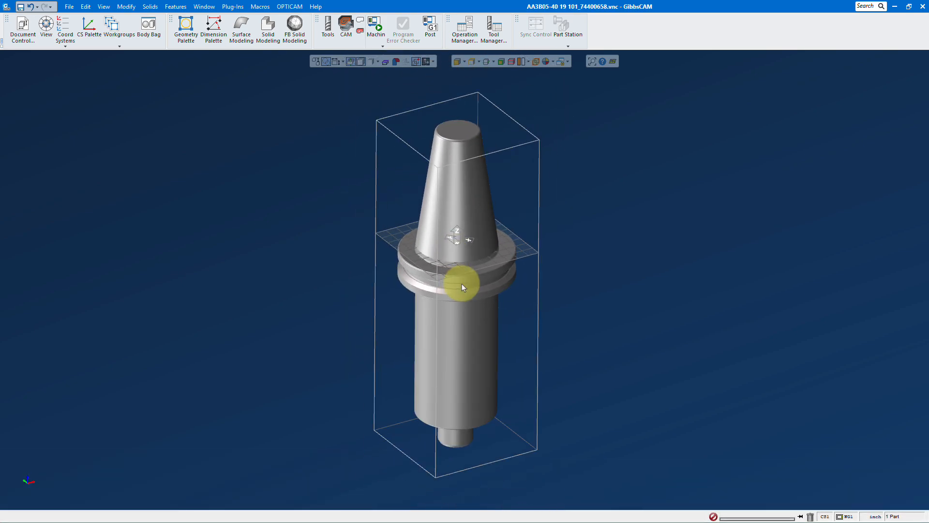
{"action": "left_click", "coordinate": [456, 197]}
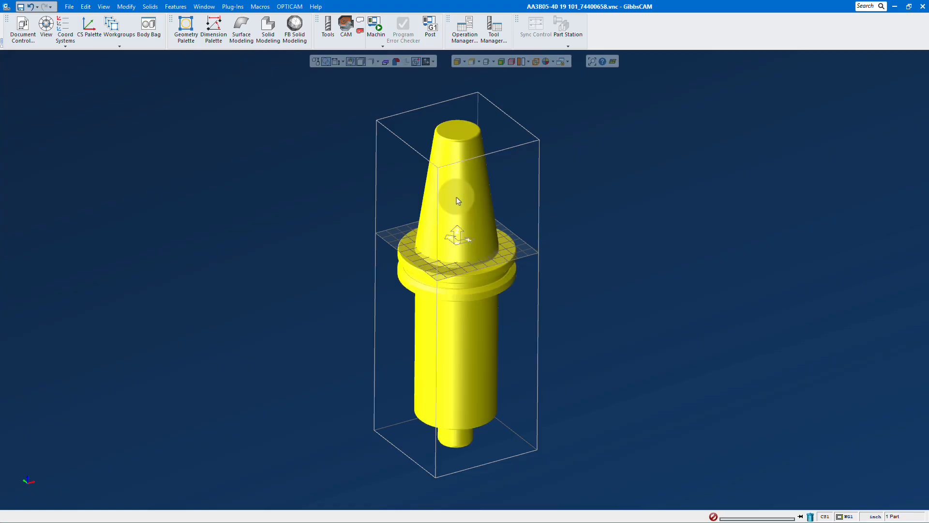
{"action": "right_click", "coordinate": [457, 198]}
{"action": "left_click", "coordinate": [492, 237]}
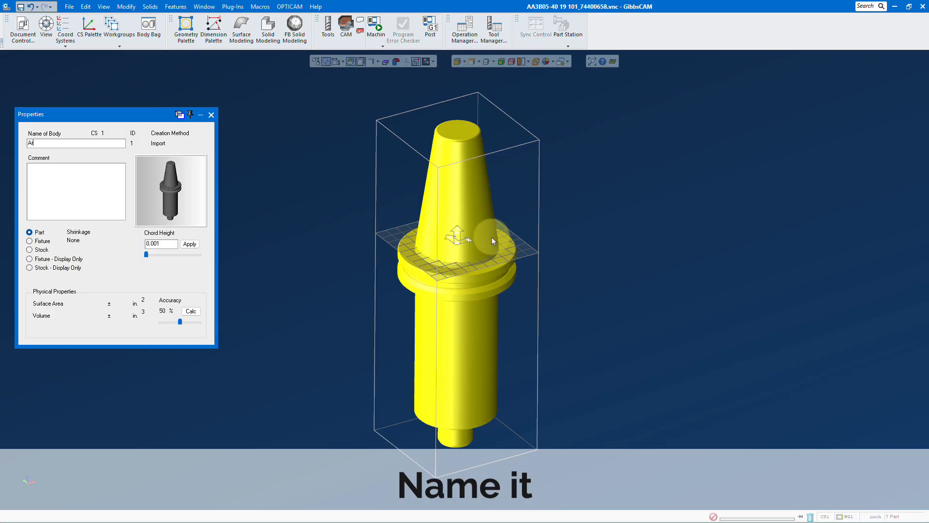
{"action": "type", "text": "Arbor"}
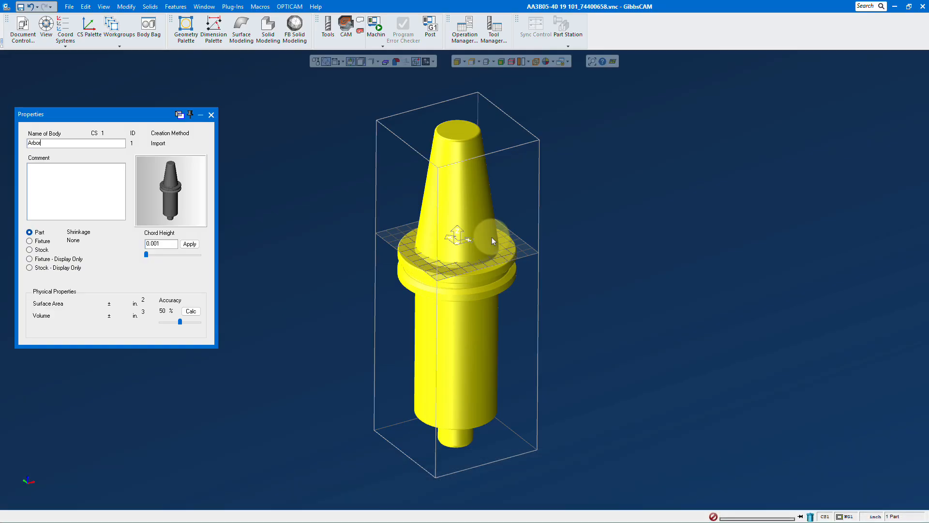
{"action": "left_click", "coordinate": [211, 115]}
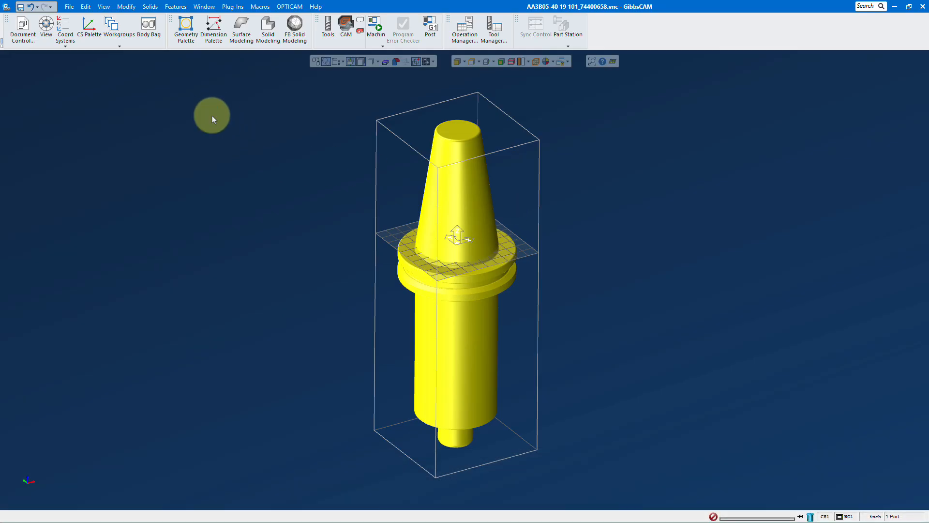
- Give the selected holder body a dark grey user color and deselect it
{"action": "right_click", "coordinate": [457, 203]}
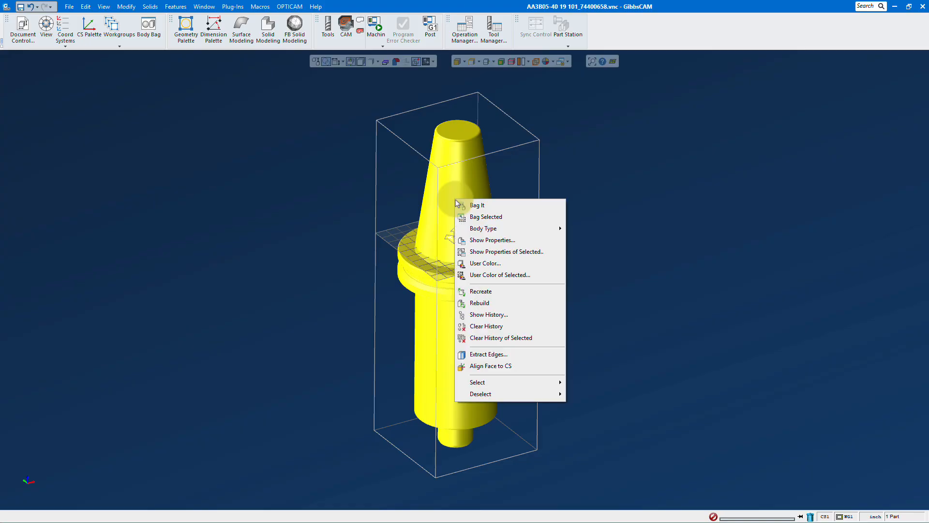
{"action": "left_click", "coordinate": [494, 276]}
{"action": "left_click", "coordinate": [447, 266]}
{"action": "left_click", "coordinate": [572, 273]}
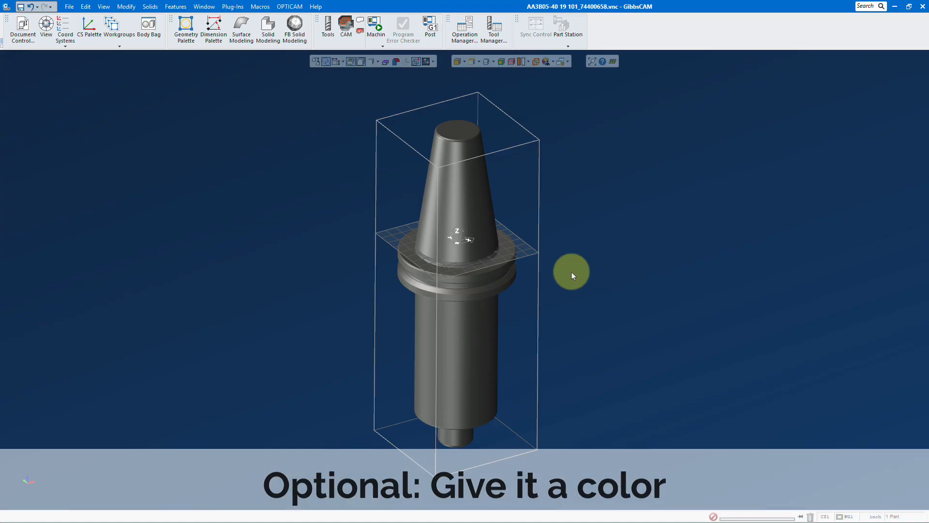
- Create a new coordinate system named Tool Position
{"action": "scroll", "coordinate": [481, 214], "scroll_direction": "down", "scroll_amount": 1}
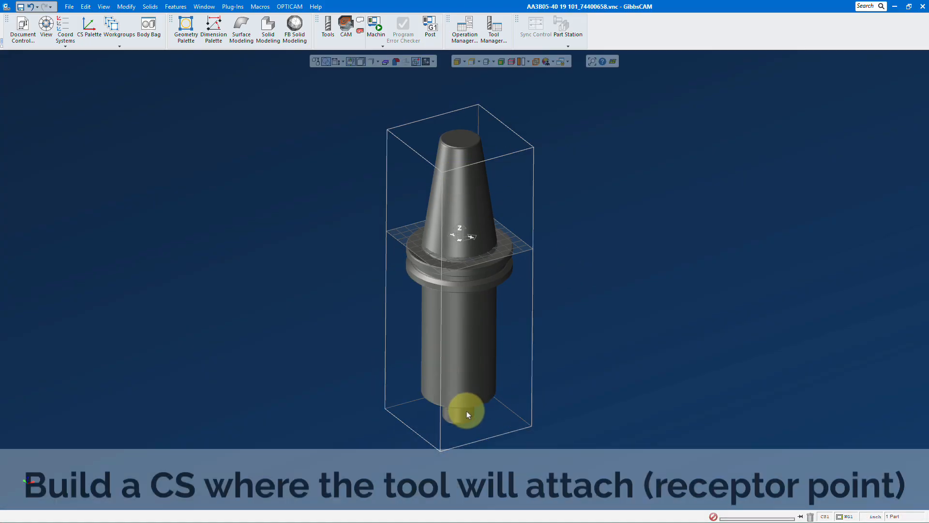
{"action": "middle_click_drag", "start_coordinate": [535, 395], "coordinate": [481, 260]}
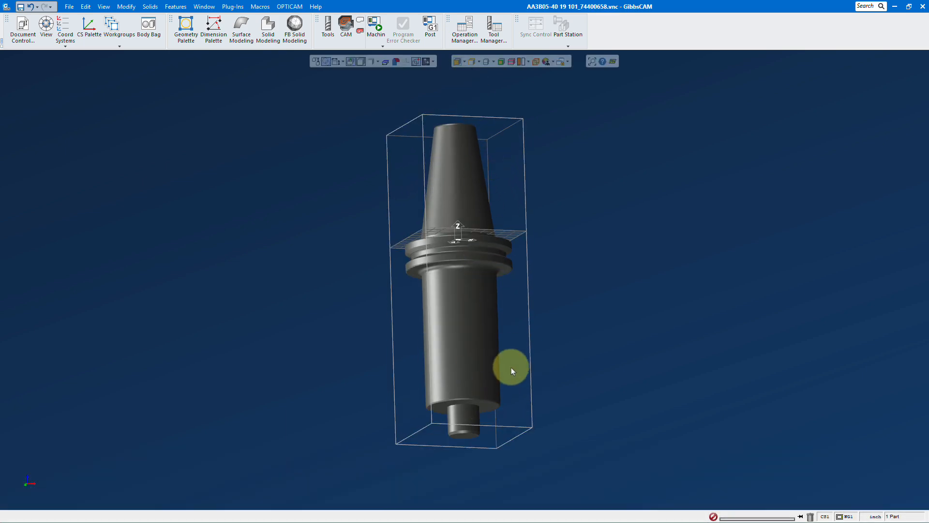
{"action": "left_click", "coordinate": [65, 32]}
{"action": "double_click", "coordinate": [73, 137]}
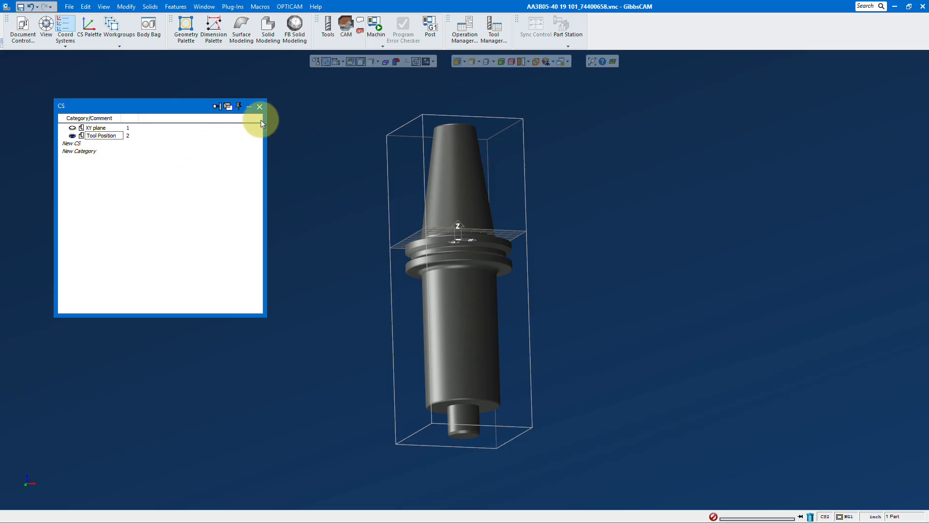
- Align the Tool Position coordinate system to the ring-shaped face at the holder body's lower end
{"action": "left_click", "coordinate": [88, 33]}
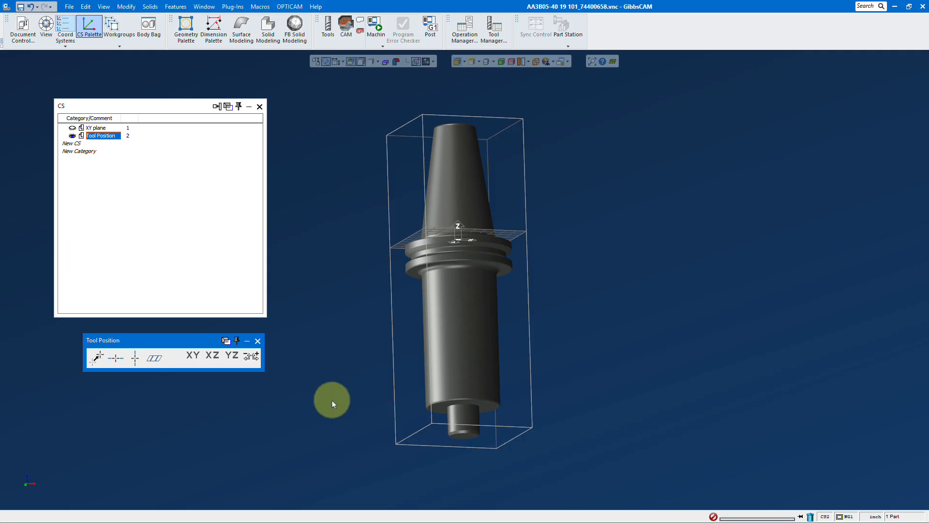
{"action": "left_click", "coordinate": [489, 411]}
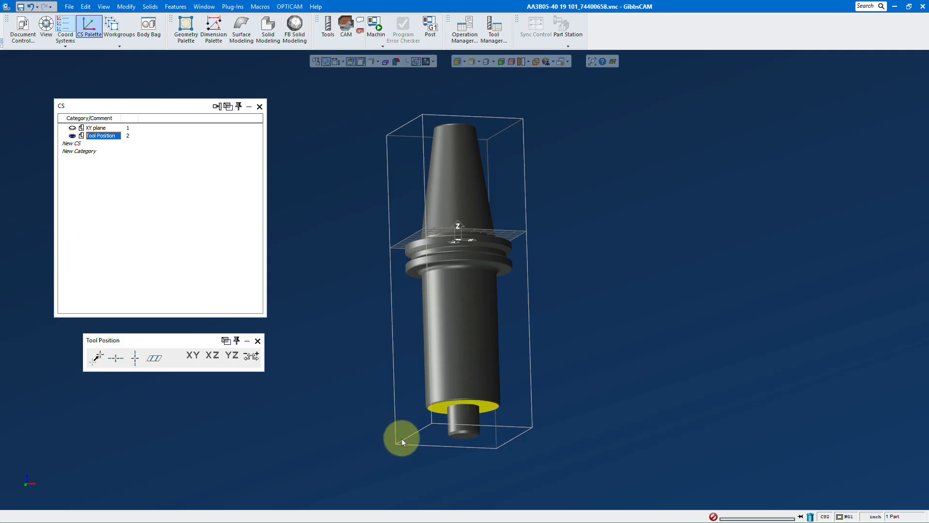
{"action": "left_click", "coordinate": [152, 356]}
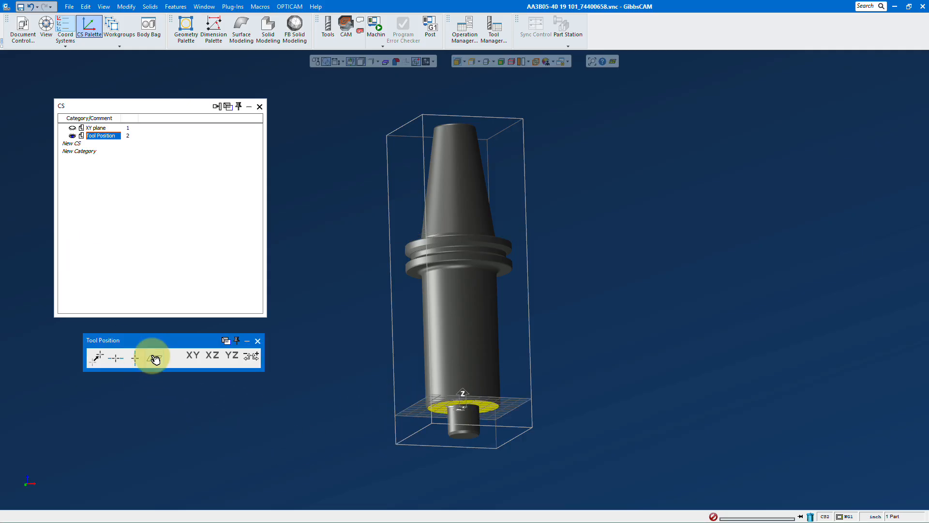
- Rotate the Tool Position axes to match the XY plane coordinate system's orientation and keep Tool Position as the current one
{"action": "middle_click_drag", "start_coordinate": [461, 222], "coordinate": [364, 449]}
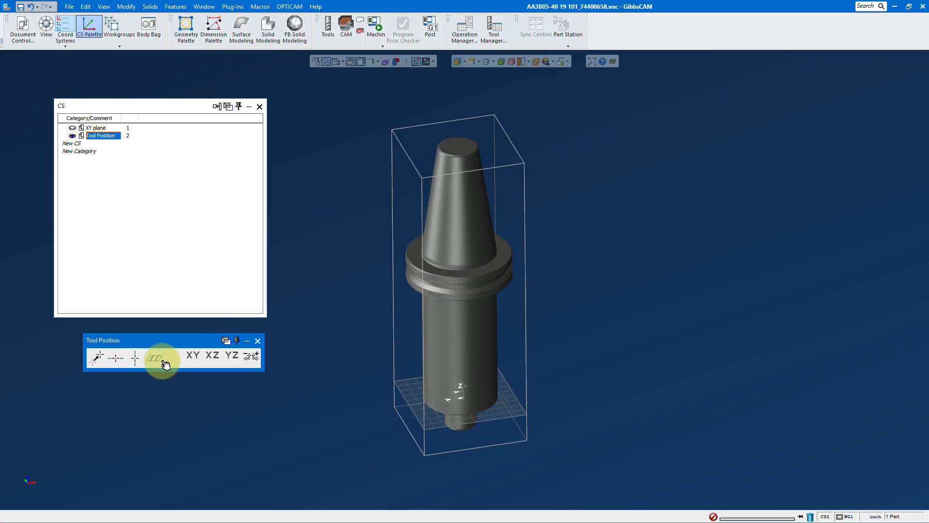
{"action": "right_click", "coordinate": [161, 362]}
{"action": "left_click", "coordinate": [184, 437]}
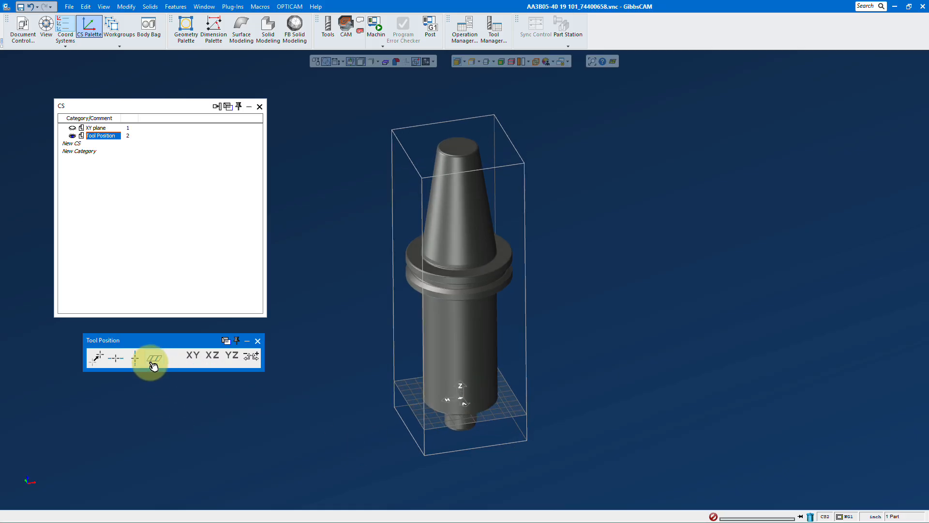
{"action": "right_click", "coordinate": [151, 362]}
{"action": "left_click", "coordinate": [176, 438]}
{"action": "right_click", "coordinate": [154, 360]}
{"action": "left_click", "coordinate": [179, 437]}
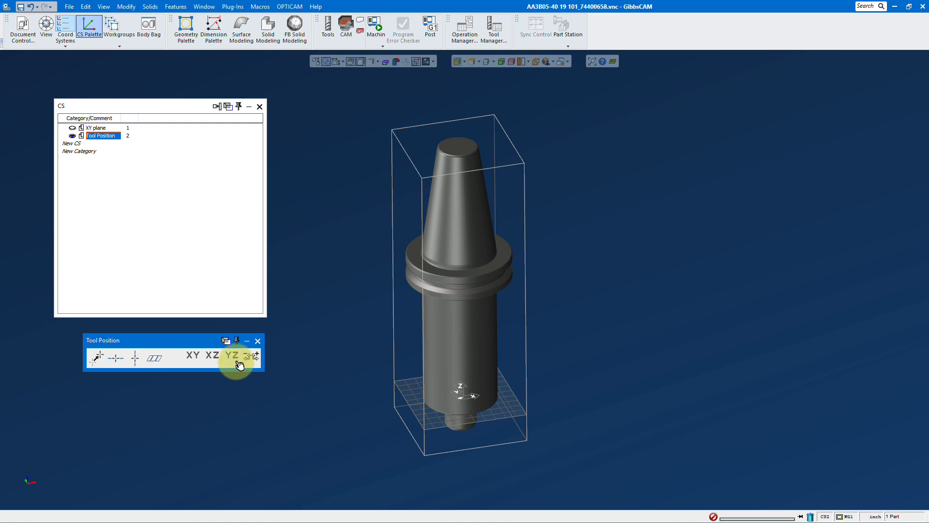
{"action": "left_click", "coordinate": [104, 128]}
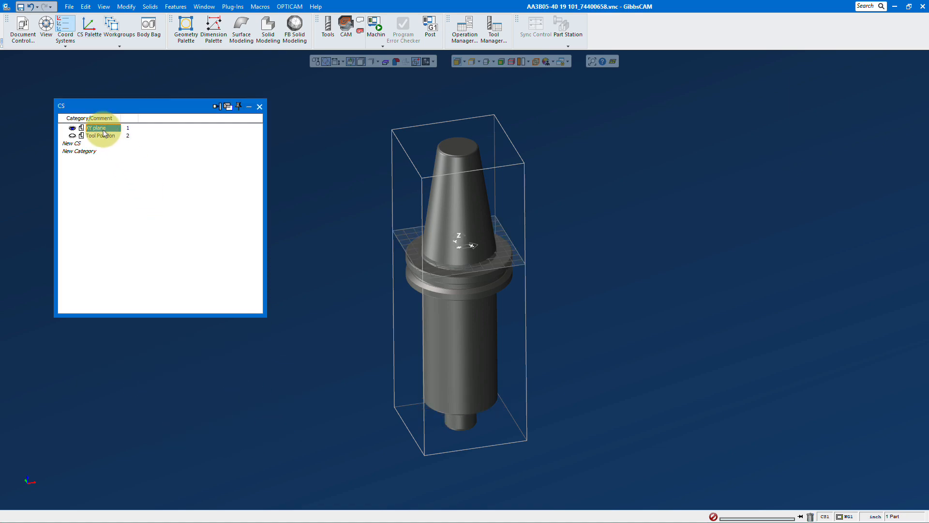
{"action": "left_click", "coordinate": [102, 136]}
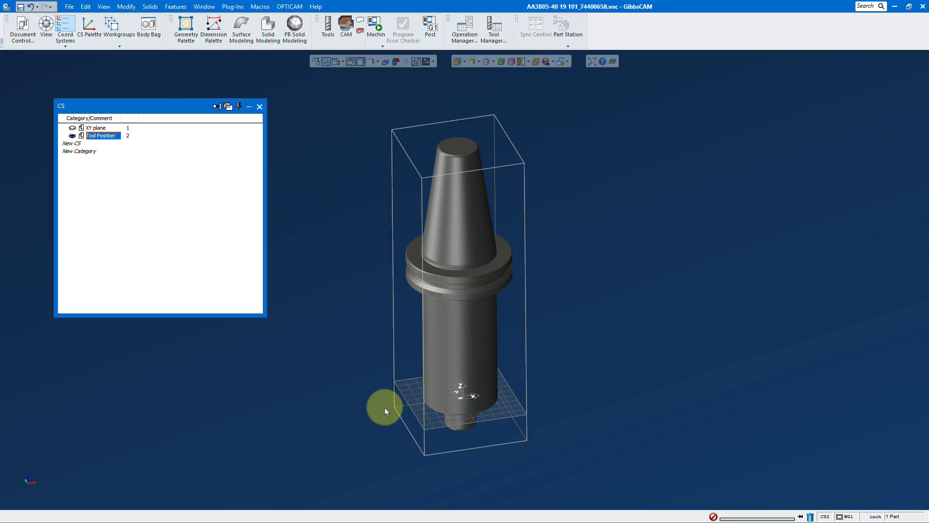
{"action": "left_click", "coordinate": [259, 107]}
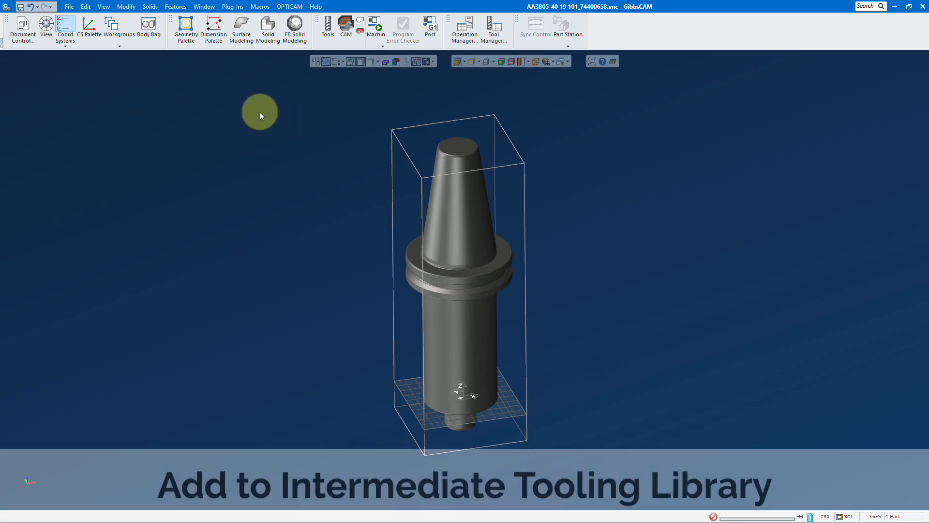
- Open the Mill Holders toolblock library of the intermediate tooling for editing
{"action": "scroll", "coordinate": [375, 257], "scroll_direction": "down", "scroll_amount": 1}
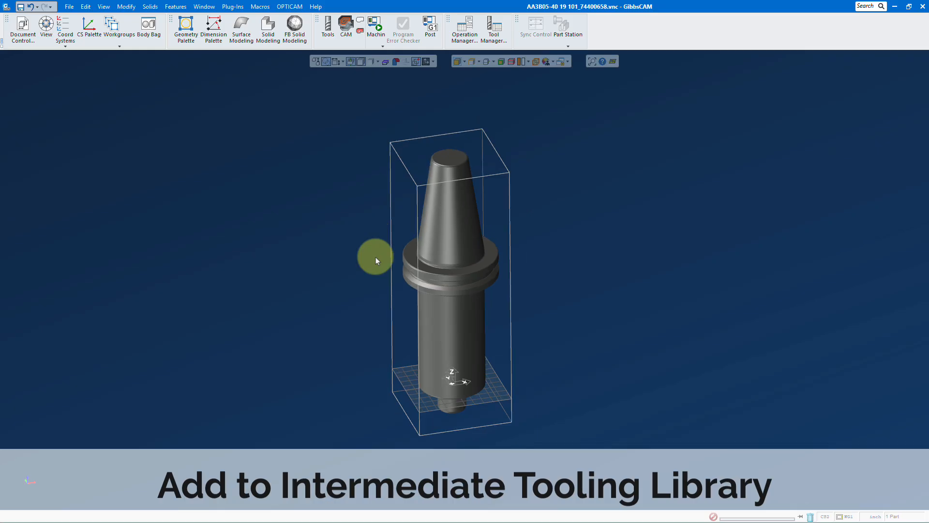
{"action": "left_click", "coordinate": [69, 6]}
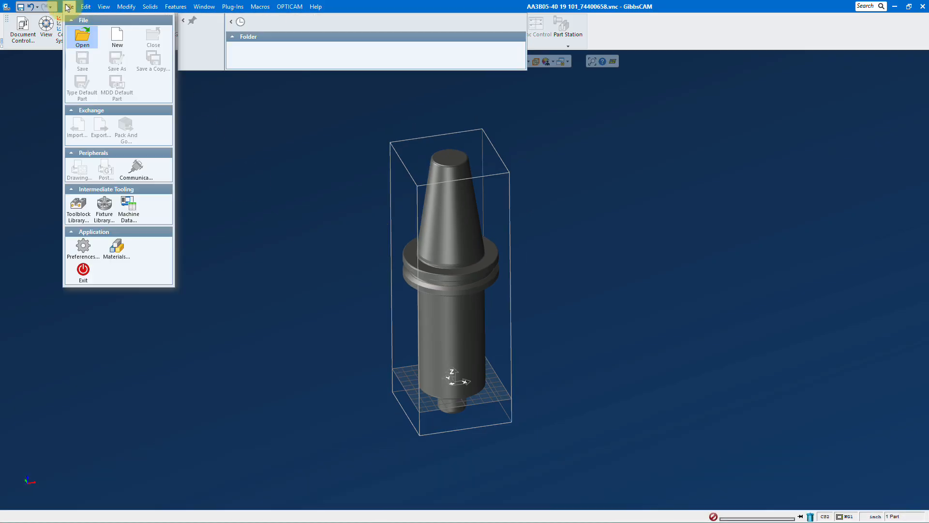
{"action": "left_click", "coordinate": [82, 212]}
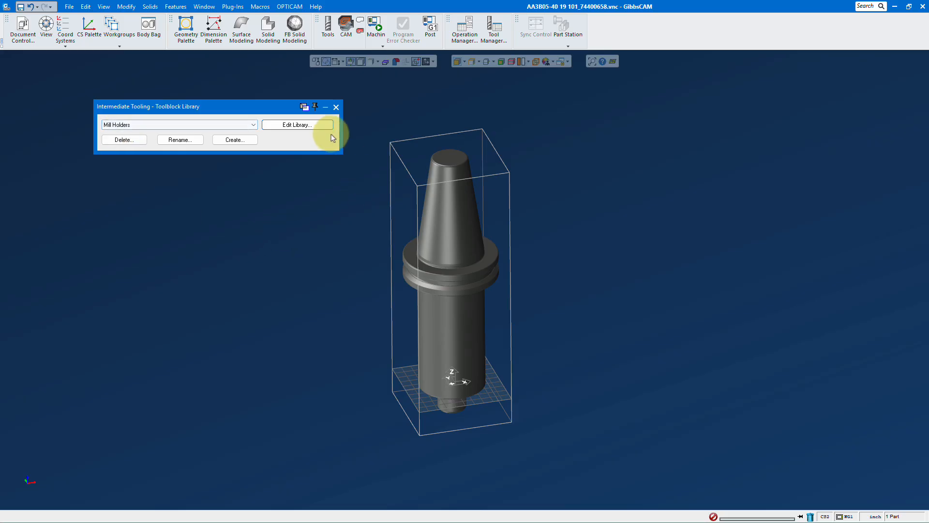
{"action": "left_click", "coordinate": [297, 125]}
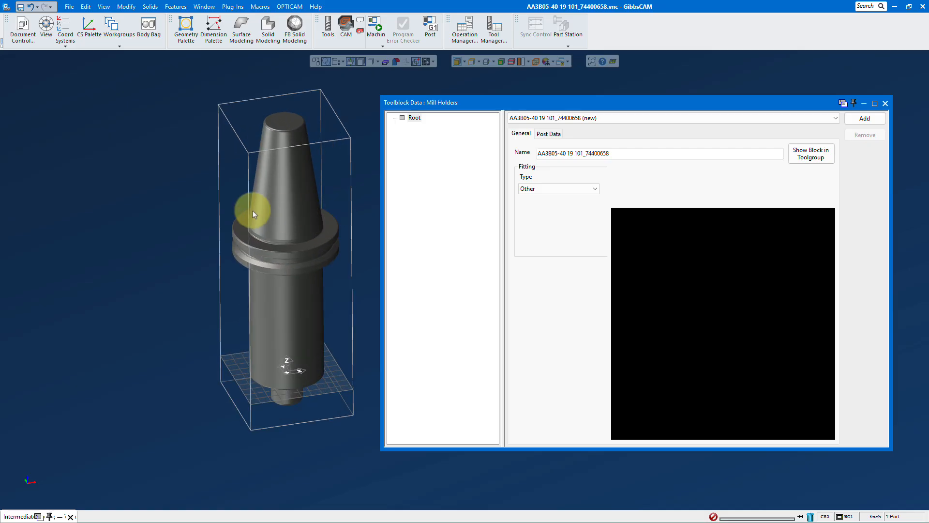
- Add a receptor labelled "Tool position" under Root and set its home position from the current coordinate system
{"action": "right_click", "coordinate": [415, 119]}
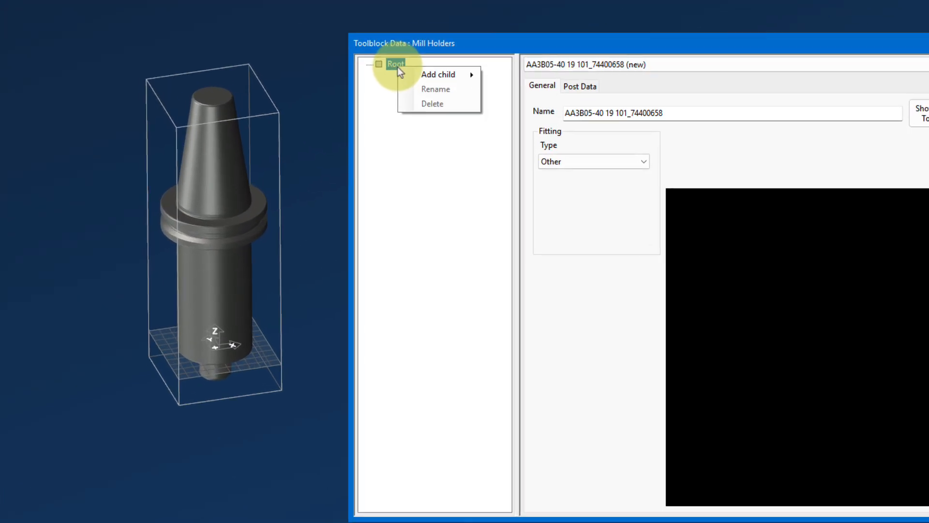
{"action": "mouse_move", "coordinate": [428, 75]}
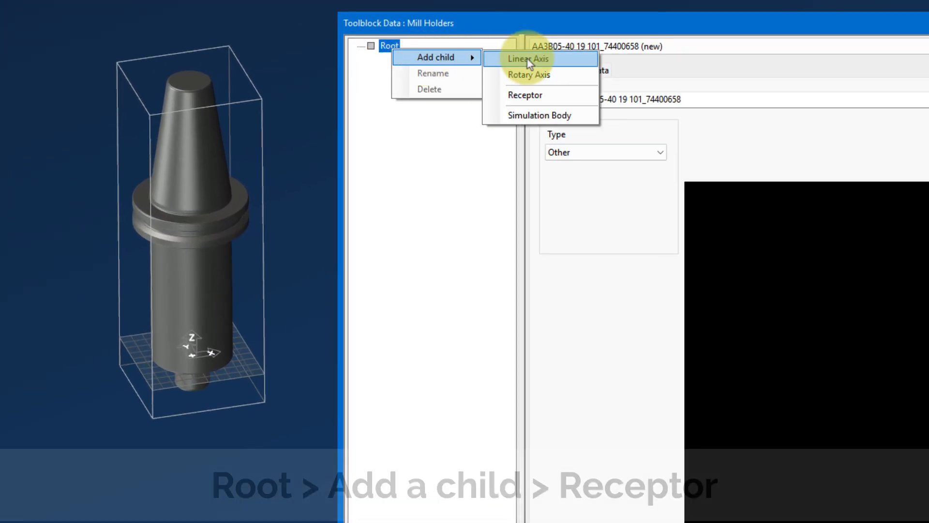
{"action": "left_click", "coordinate": [525, 96]}
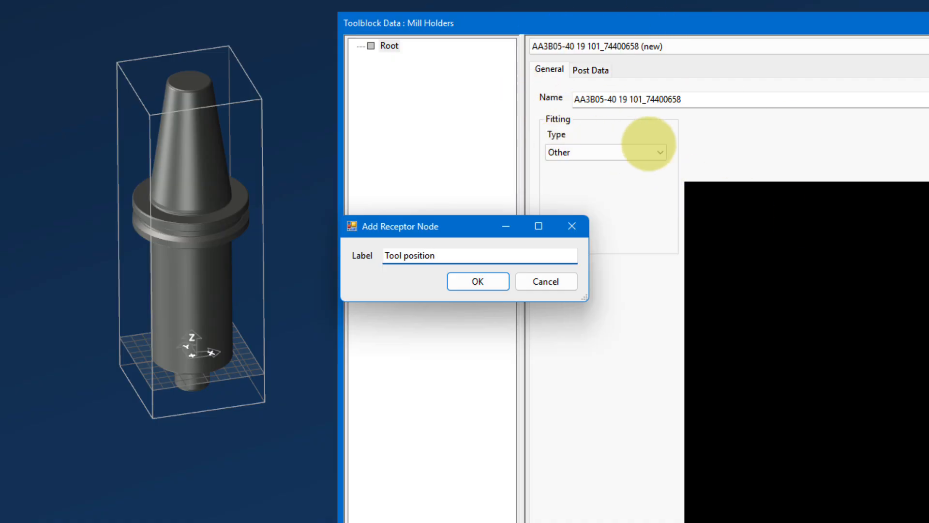
{"action": "left_click", "coordinate": [477, 283]}
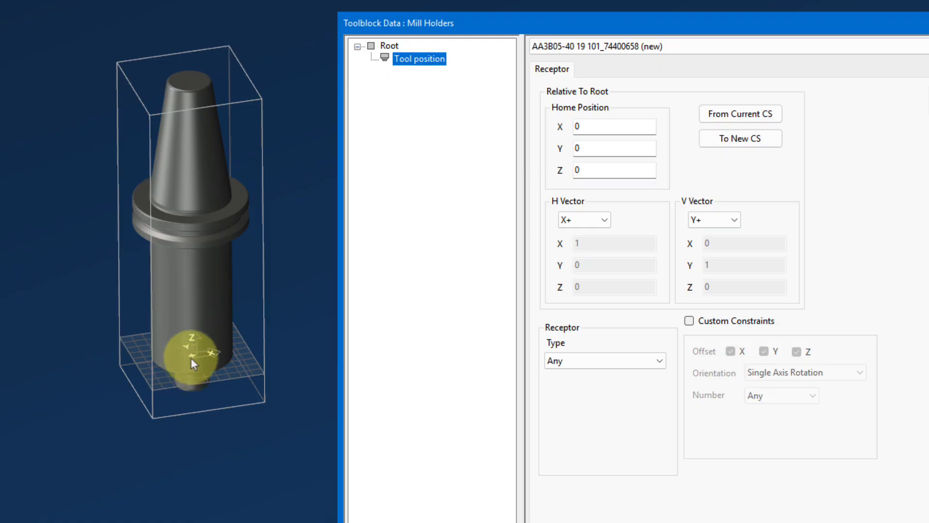
{"action": "left_click", "coordinate": [733, 116]}
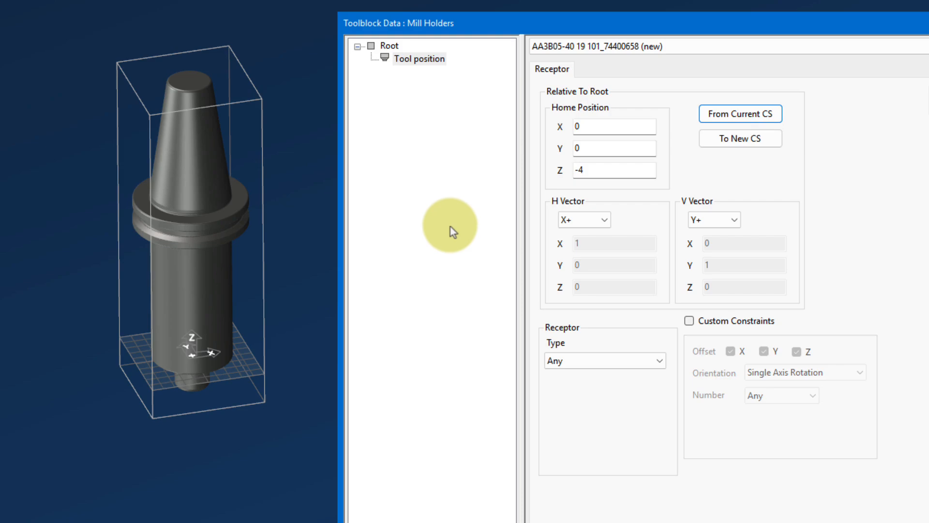
- Add a simulation body labelled Arbor under Root, applying the selected holder solid
{"action": "right_click", "coordinate": [391, 50]}
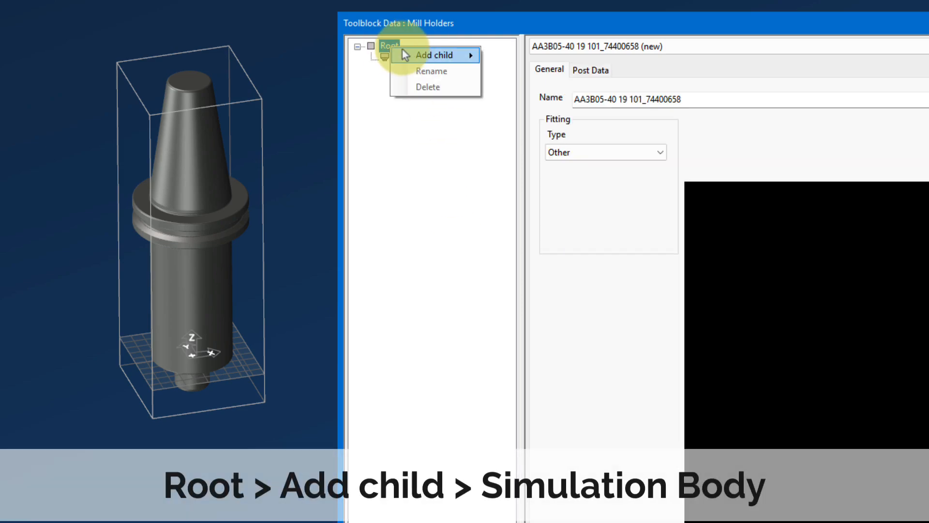
{"action": "mouse_move", "coordinate": [411, 56]}
{"action": "left_click", "coordinate": [530, 113]}
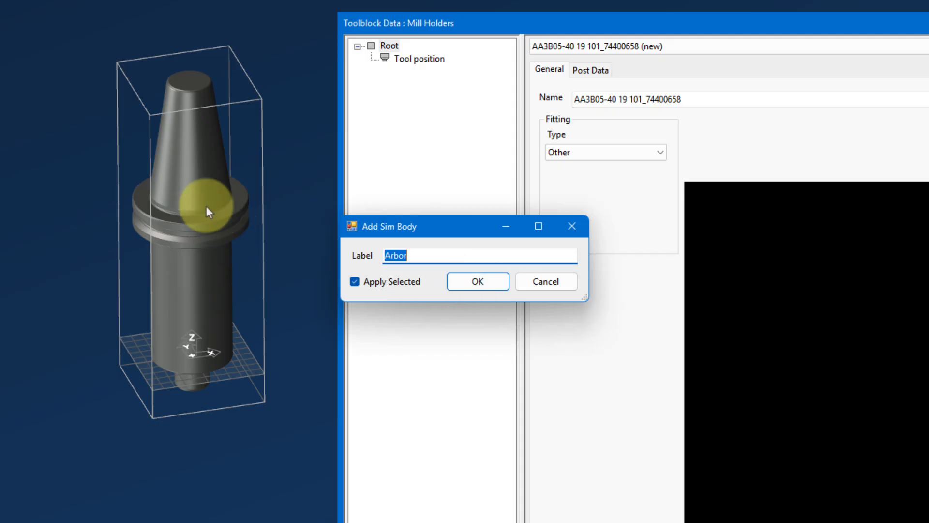
{"action": "left_click", "coordinate": [474, 284]}
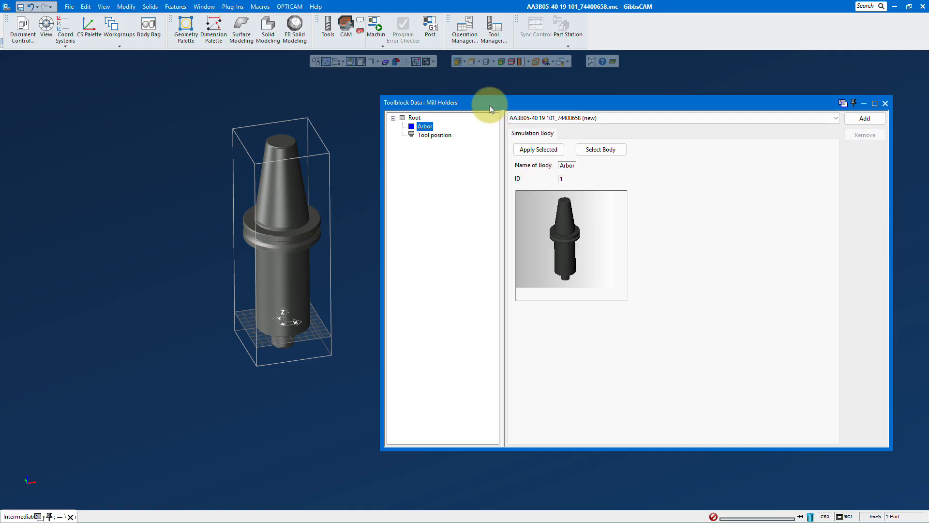
- With the Root block's general data shown, load the FaceMill.tlst tool file and put its imported solid in the Body Bag
{"action": "left_click_drag", "start_coordinate": [491, 109], "coordinate": [465, 129]}
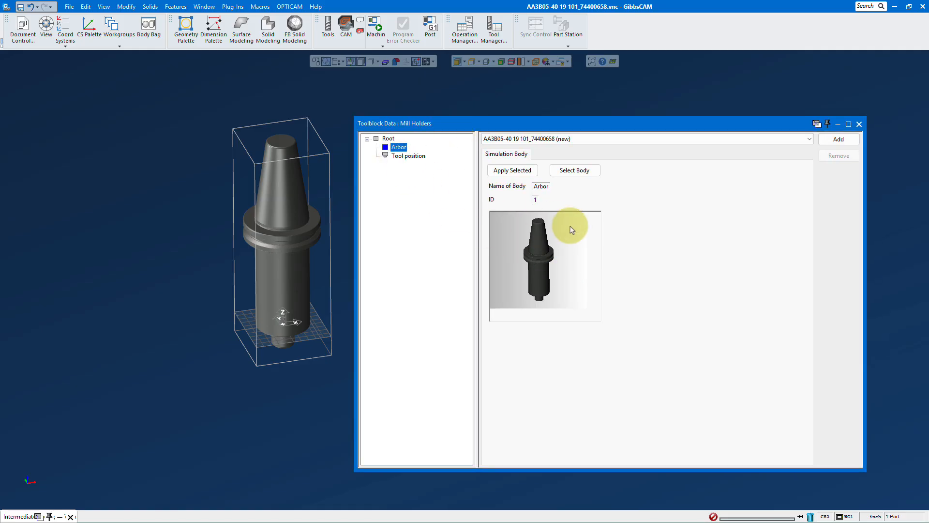
{"action": "left_click", "coordinate": [387, 138]}
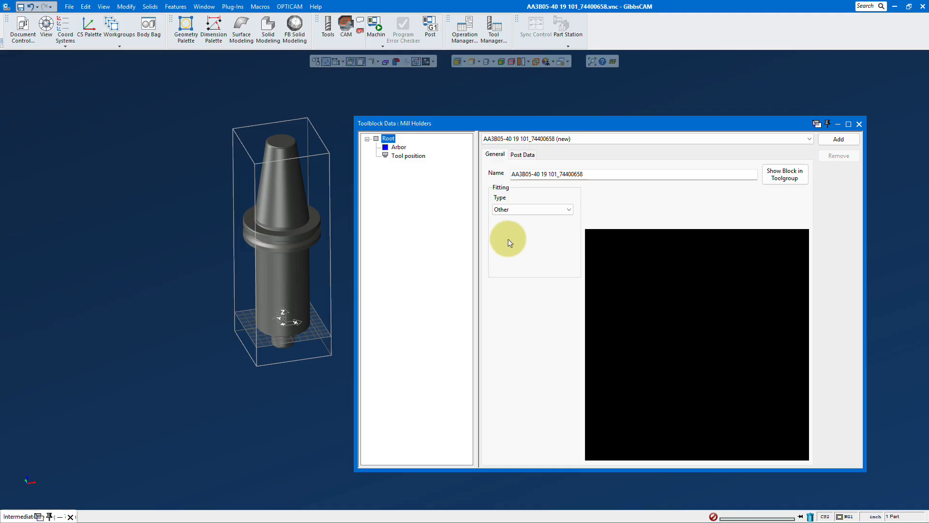
{"action": "left_click", "coordinate": [328, 30]}
{"action": "right_click", "coordinate": [14, 74]}
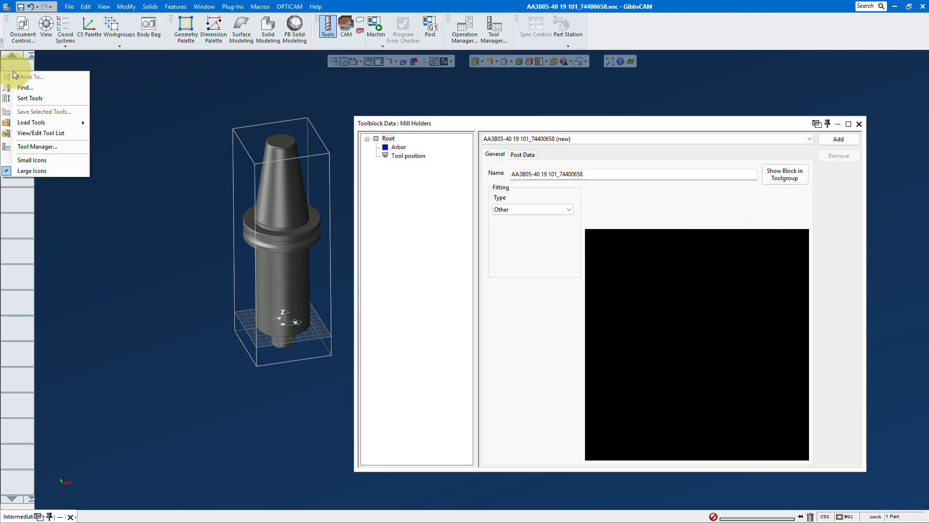
{"action": "mouse_move", "coordinate": [41, 124]}
{"action": "left_click", "coordinate": [118, 124]}
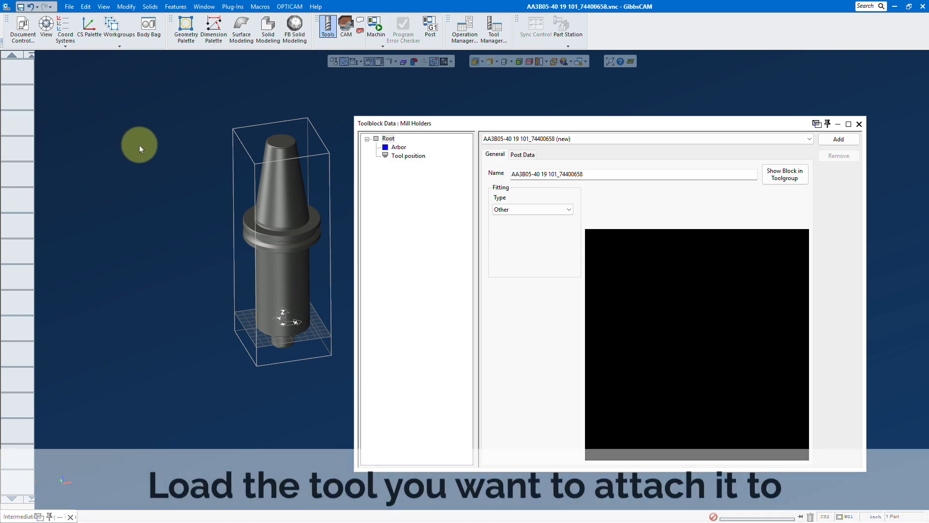
{"action": "left_click", "coordinate": [114, 132]}
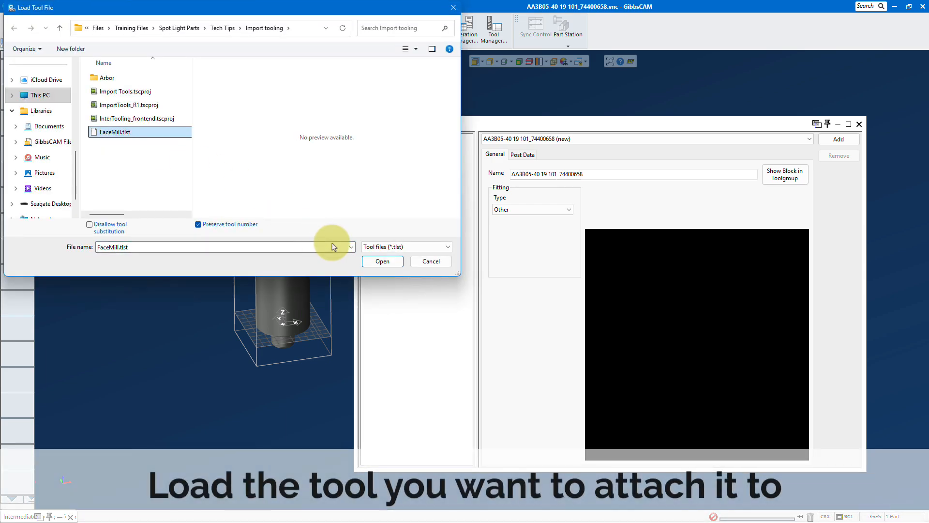
{"action": "left_click", "coordinate": [388, 264]}
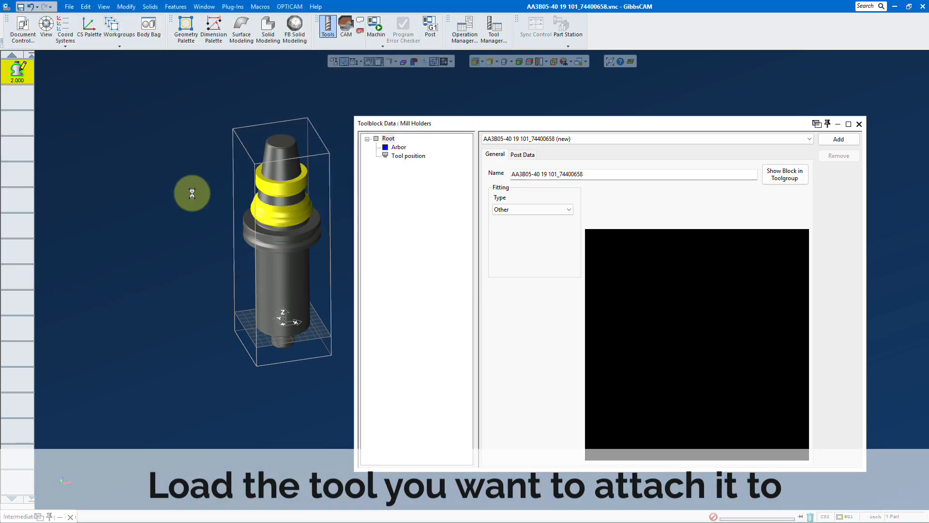
{"action": "double_click", "coordinate": [284, 191]}
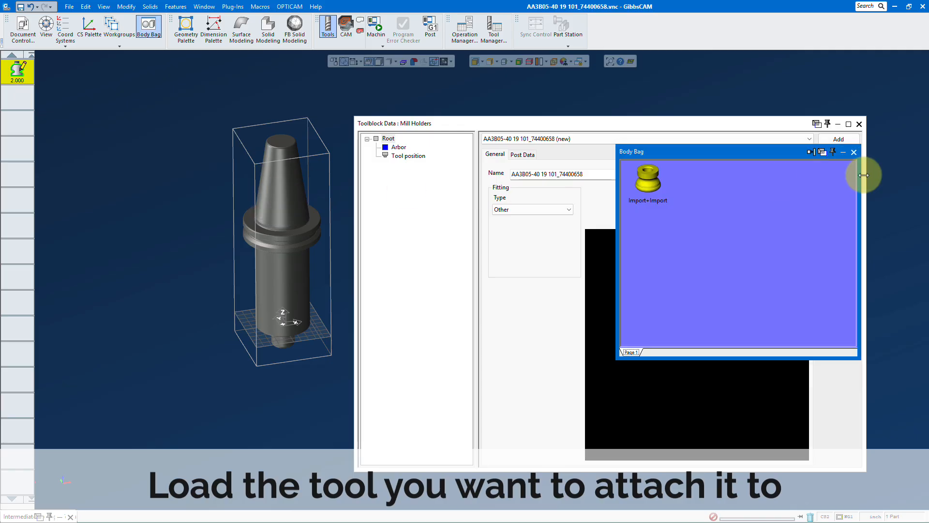
{"action": "left_click", "coordinate": [854, 152]}
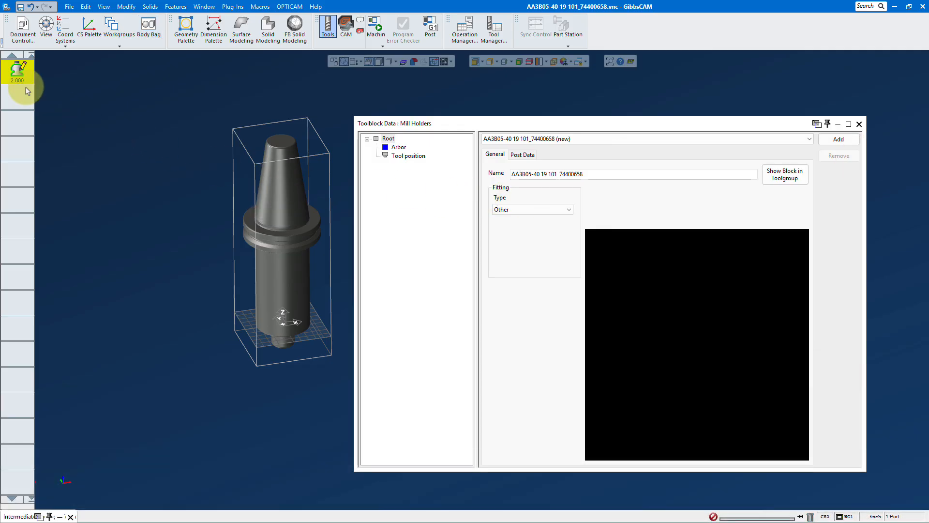
- Preview the arbor block in the toolgroup and inspect from several angles how the face mill seats on it
{"action": "left_click", "coordinate": [784, 177]}
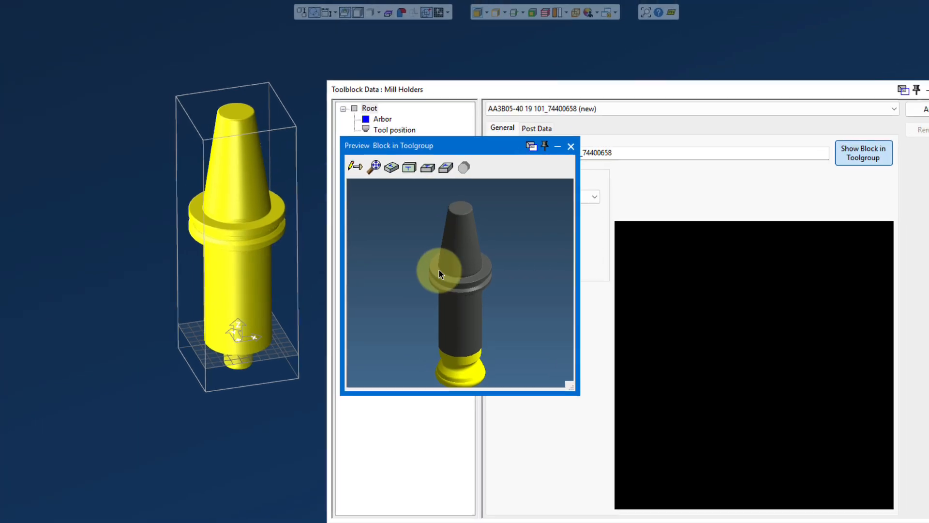
{"action": "scroll", "coordinate": [445, 268], "scroll_direction": "down", "scroll_amount": 2}
{"action": "middle_click_drag", "start_coordinate": [470, 332], "coordinate": [427, 275]}
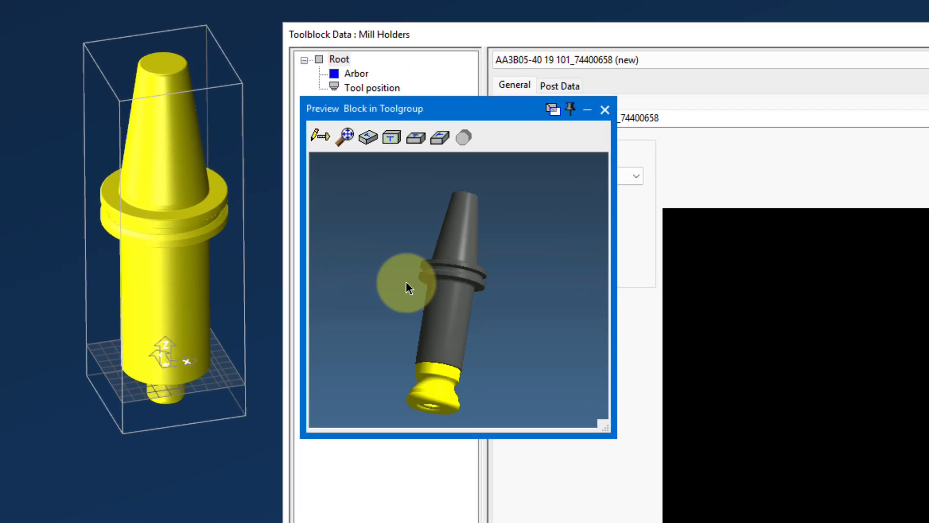
{"action": "scroll", "coordinate": [444, 395], "scroll_direction": "up", "scroll_amount": 4}
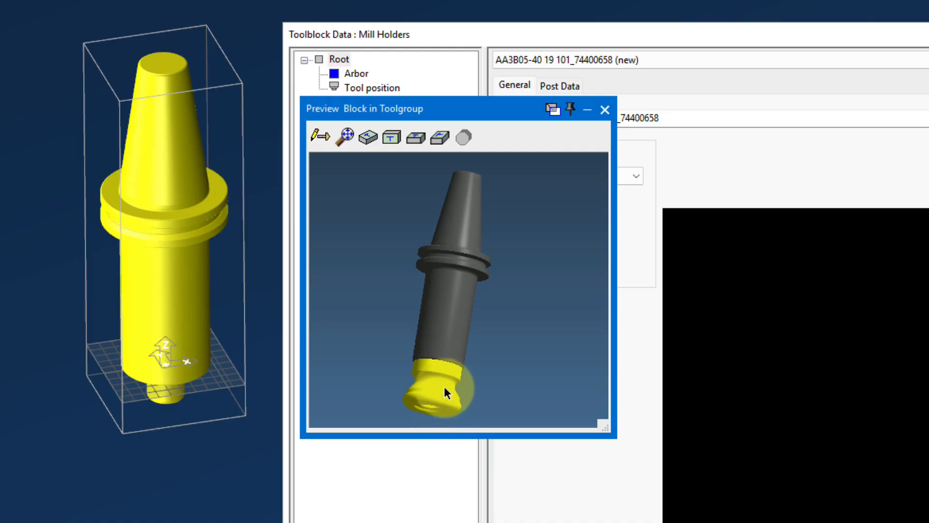
{"action": "middle_click_drag", "start_coordinate": [486, 372], "coordinate": [601, 207]}
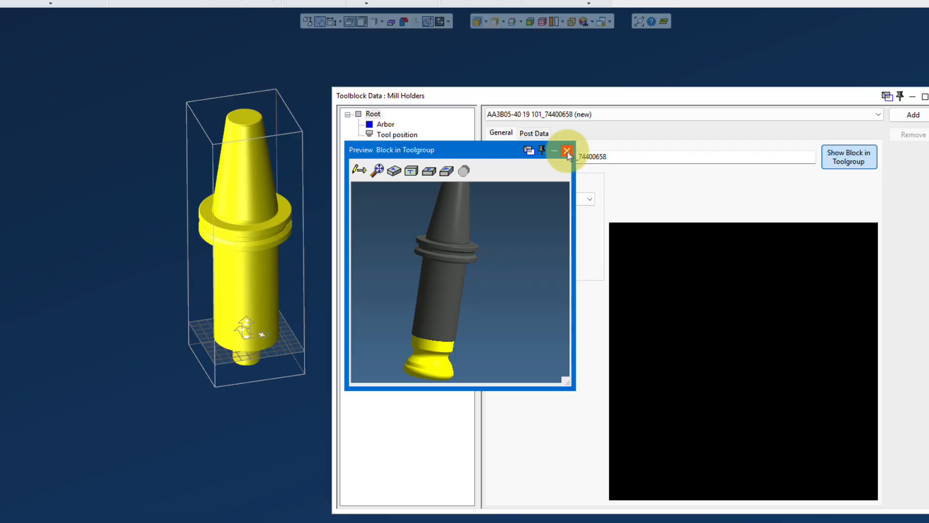
{"action": "left_click", "coordinate": [588, 127]}
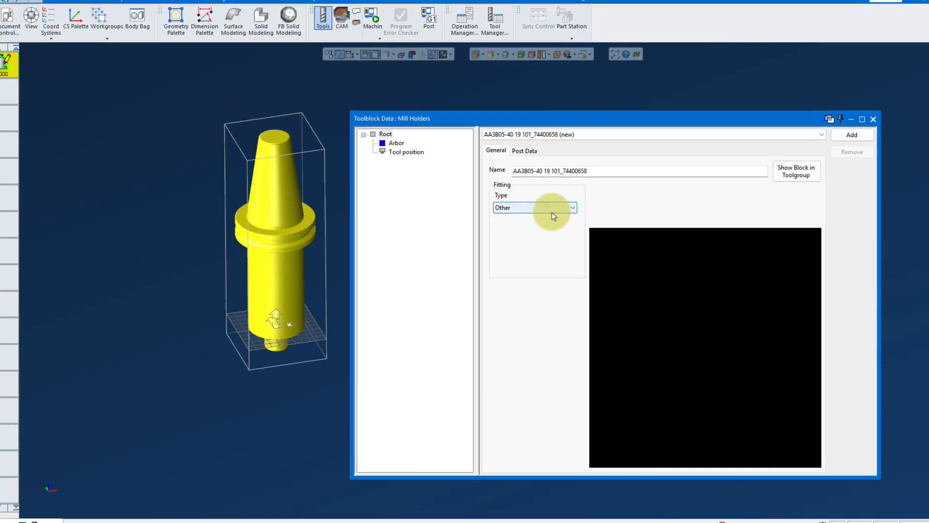
- Add the AA3B05-40 19 101_74400658 block to the Mill Holders library and close the toolblock library windows
{"action": "left_click", "coordinate": [840, 142]}
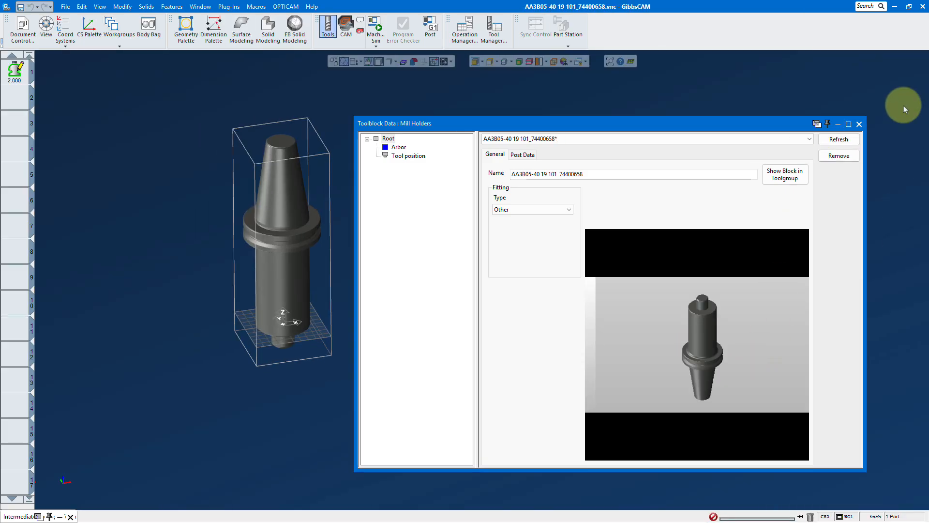
{"action": "left_click", "coordinate": [859, 124]}
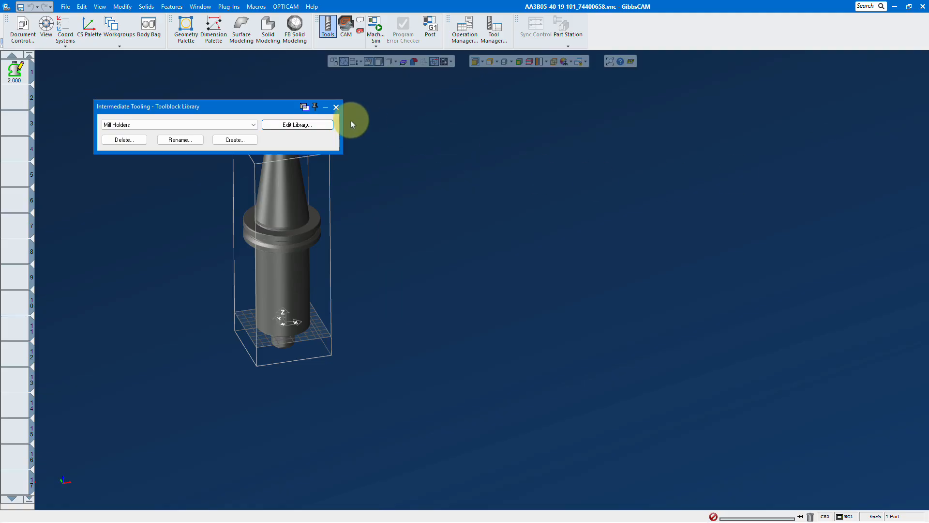
{"action": "left_click", "coordinate": [337, 108]}
- Assign the AA3B05-40 19 101_74400658 toolblock from Mill Holders to milling tool 1 in its setup data and check the assembly
{"action": "scroll", "coordinate": [668, 252], "scroll_direction": "down", "scroll_amount": 2}
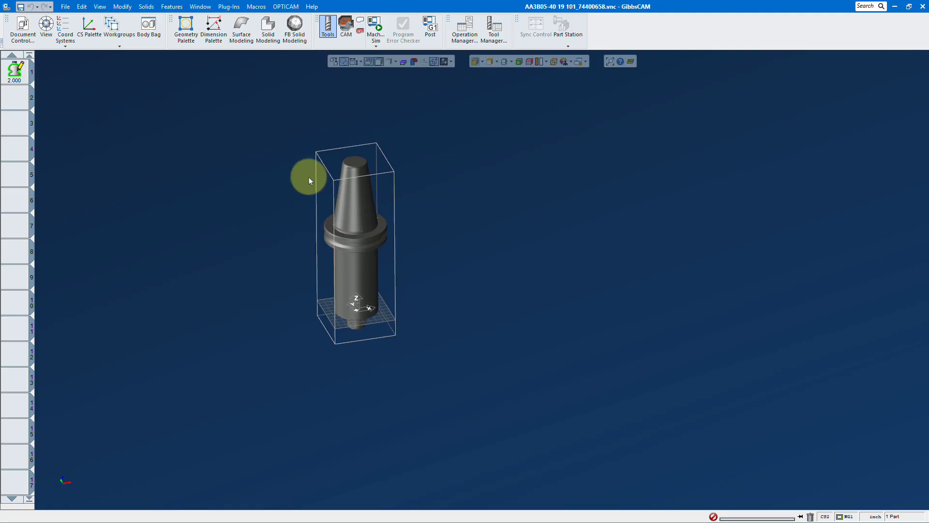
{"action": "scroll", "coordinate": [308, 177], "scroll_direction": "up", "scroll_amount": 4}
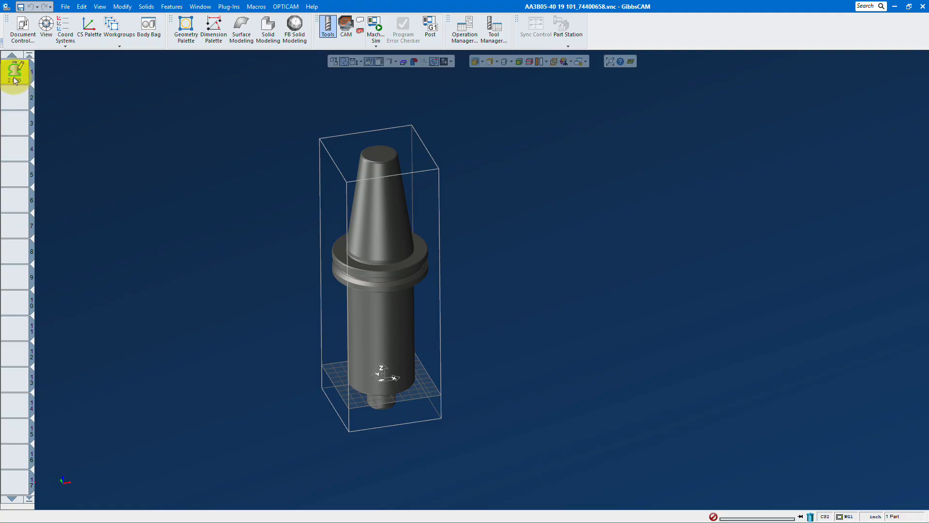
{"action": "double_click", "coordinate": [15, 79]}
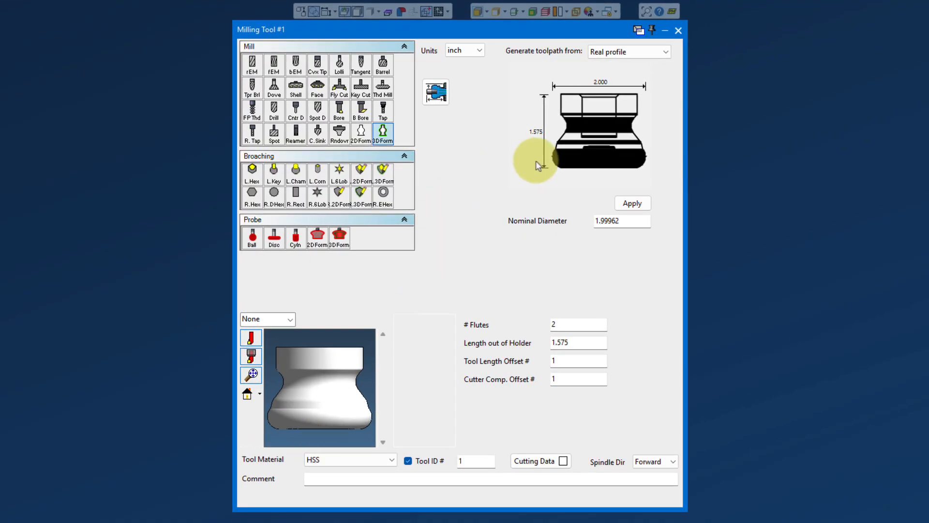
{"action": "left_click", "coordinate": [437, 94]}
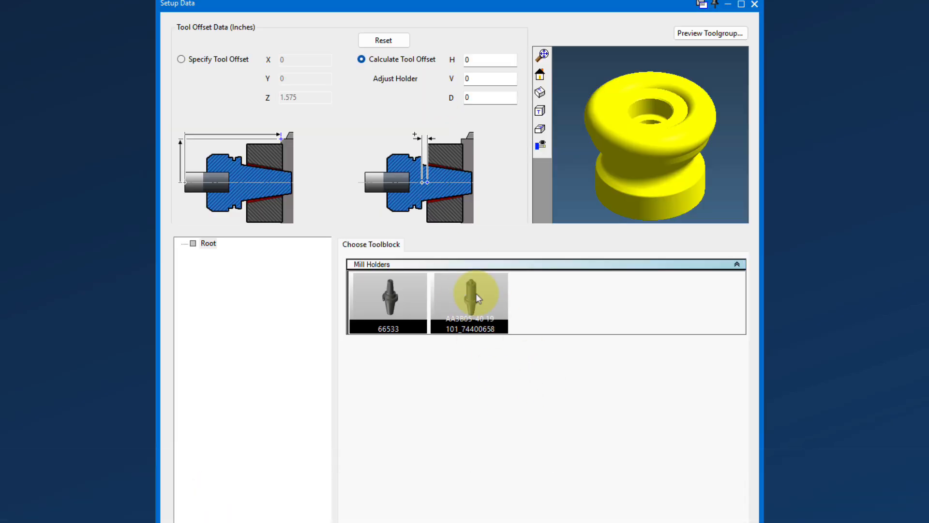
{"action": "left_click", "coordinate": [473, 297]}
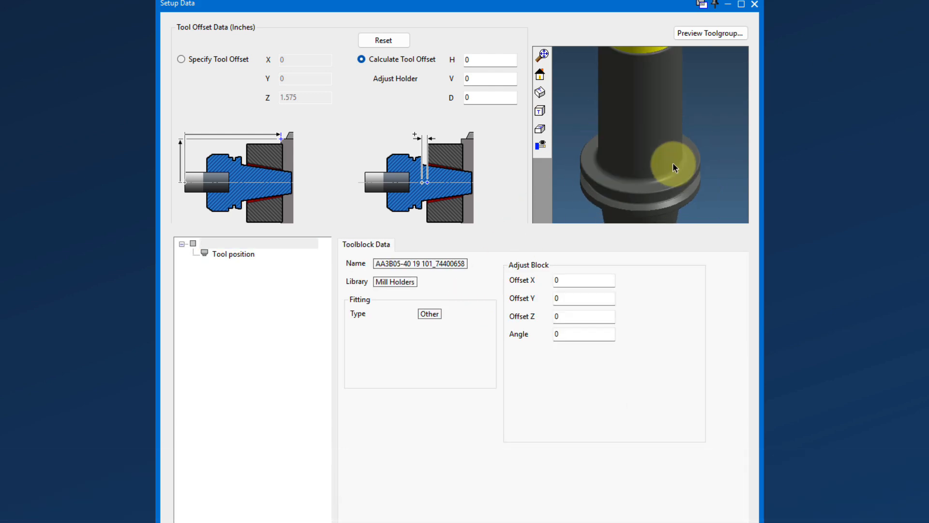
{"action": "left_click", "coordinate": [673, 164]}
{"action": "left_click_drag", "start_coordinate": [673, 162], "coordinate": [707, 210]}
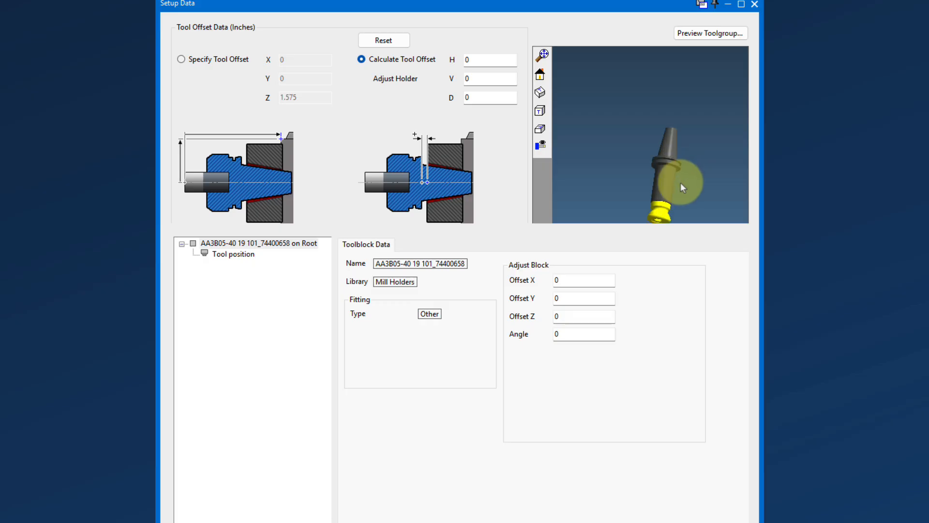
{"action": "left_click", "coordinate": [754, 4]}
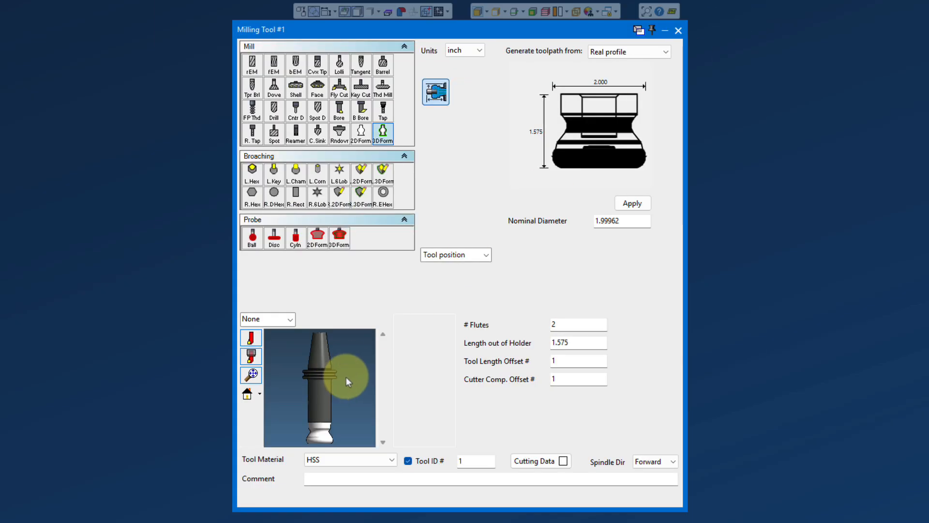